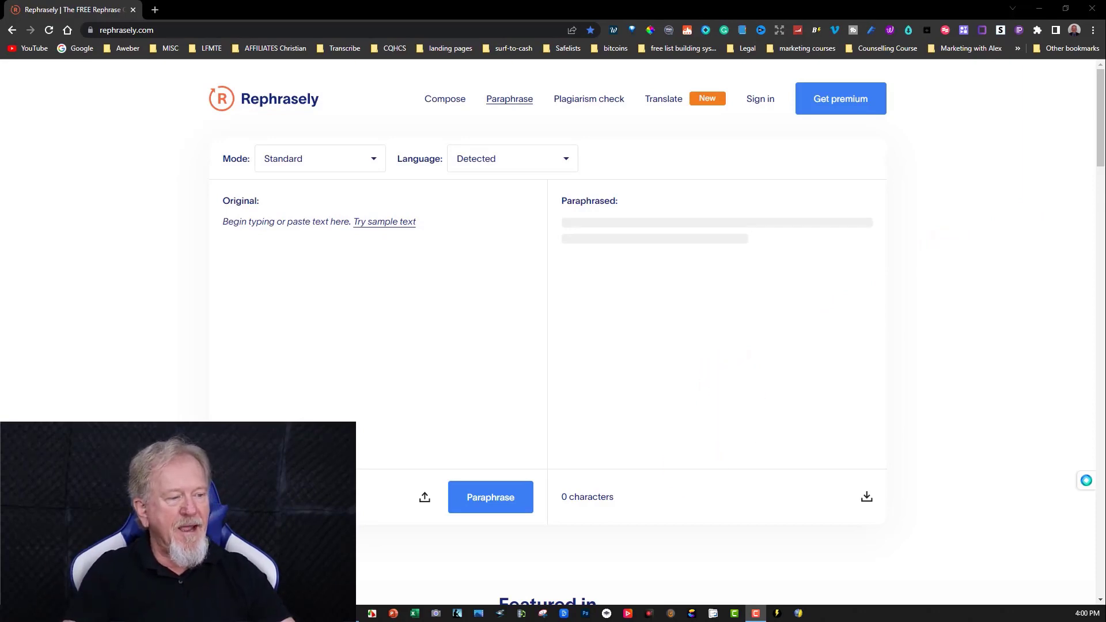
Switch to the webinar training guide in Word and highlight the introduction paragraphs on page 4.
left_click(350, 613)
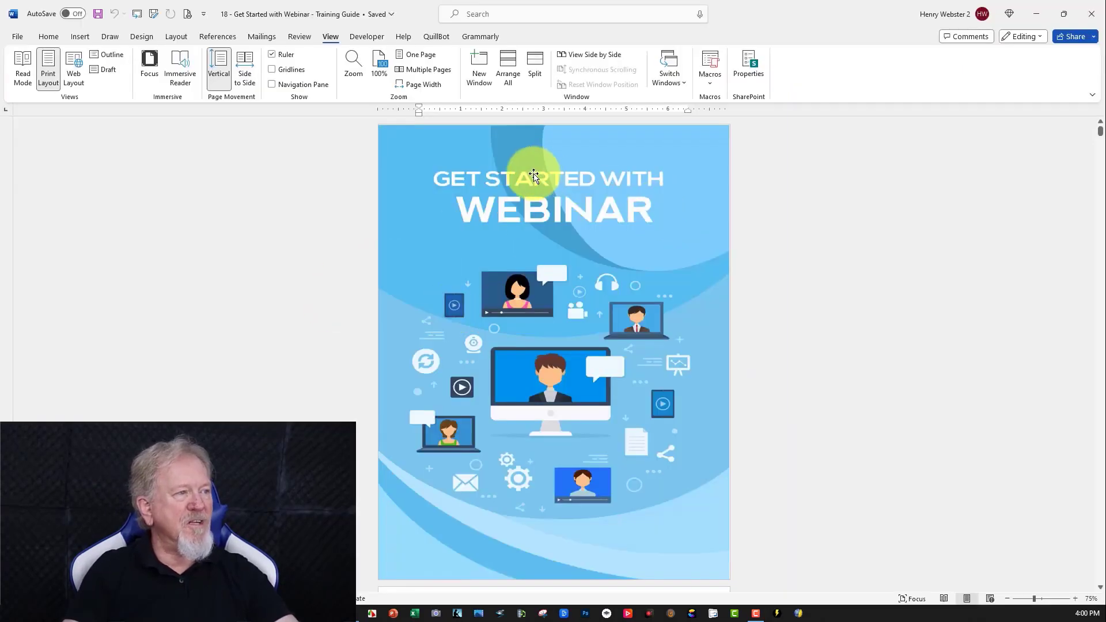
scroll(776, 213, "down", 6)
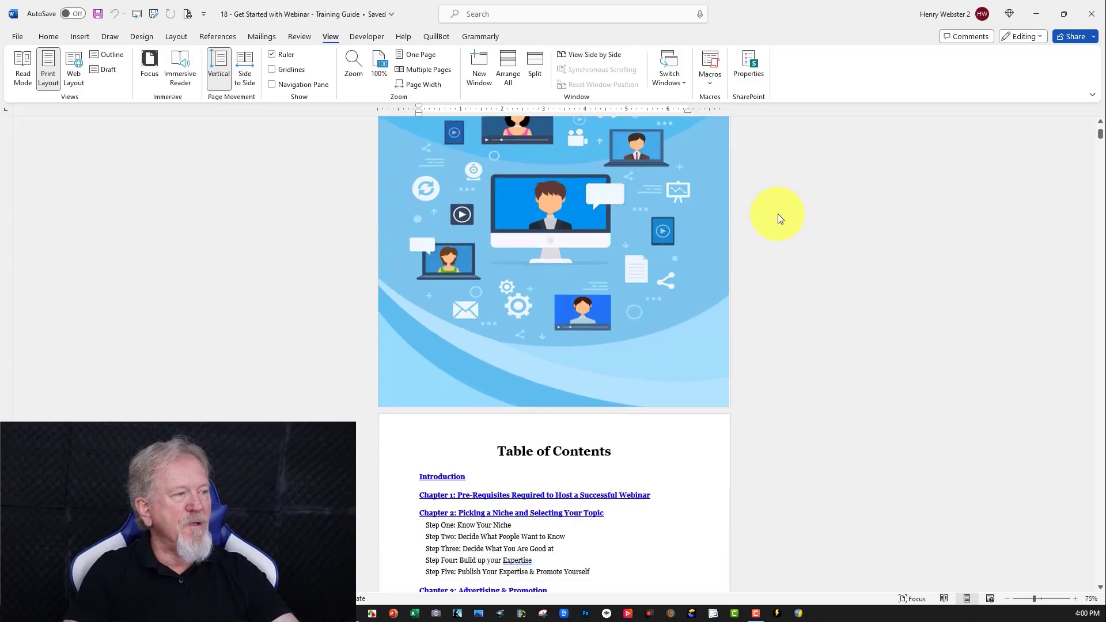
scroll(778, 213, "down", 15)
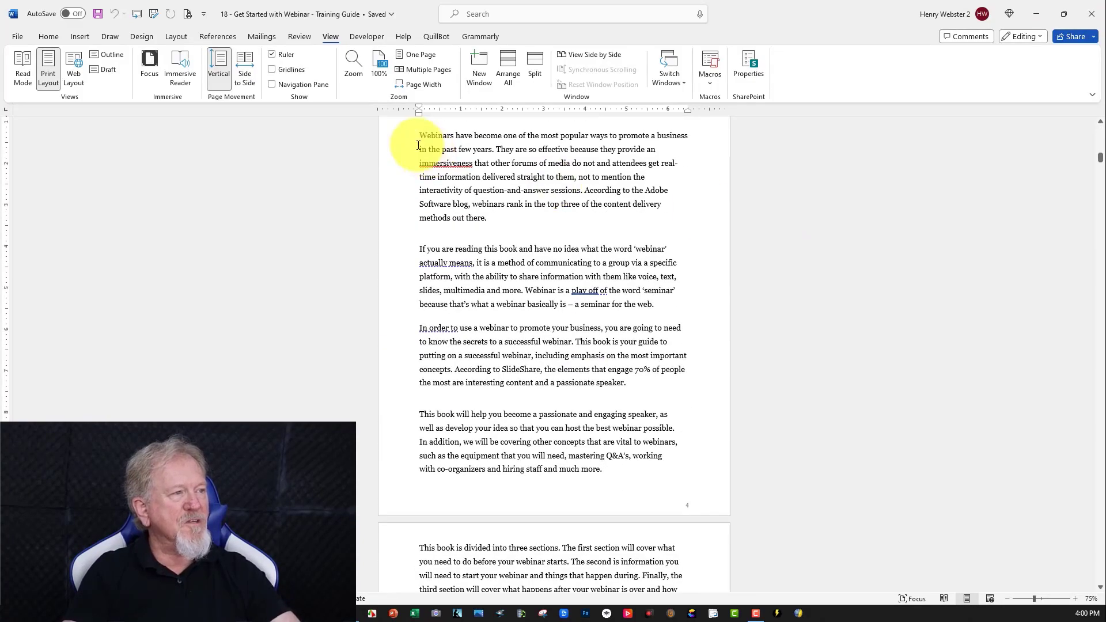
left_click_drag(420, 135, 634, 464)
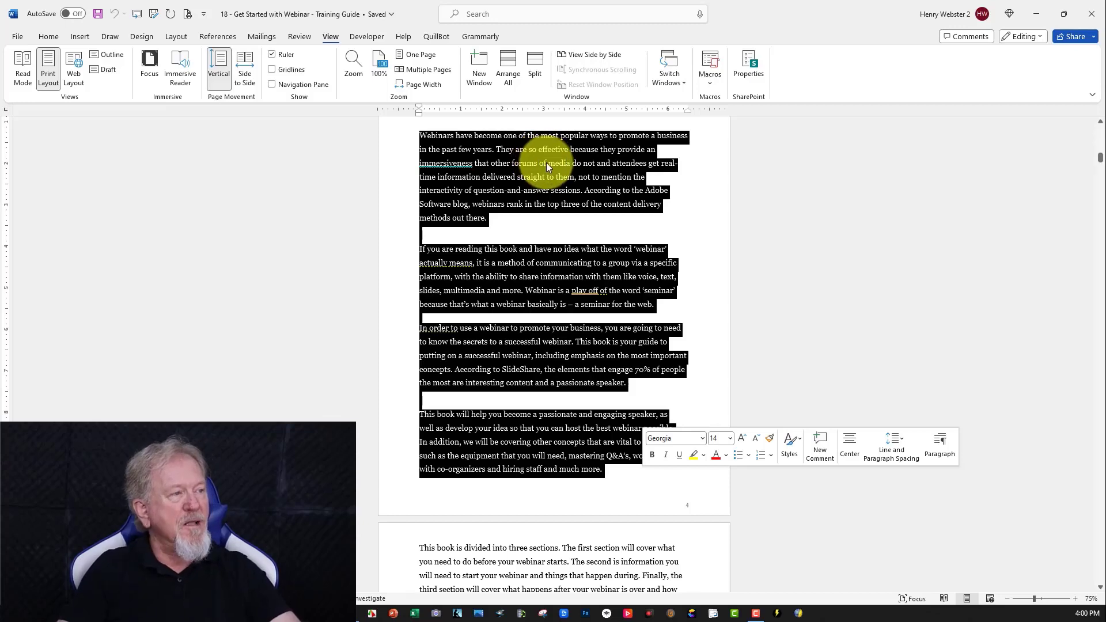
scroll(708, 202, "down", 2)
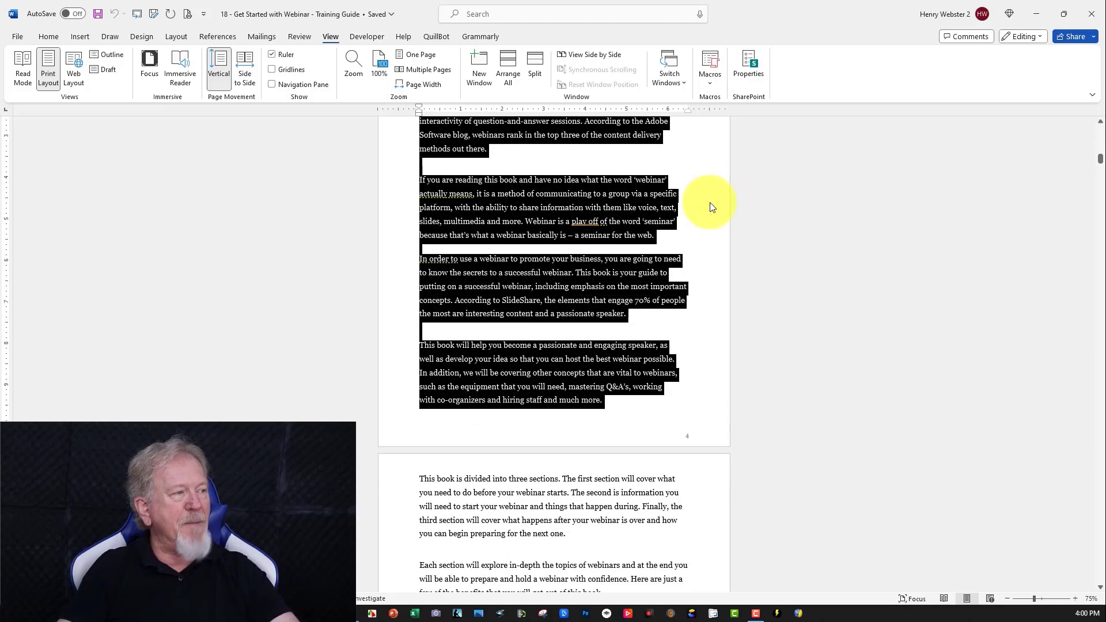
left_click(714, 204)
Highlight the text on page 5, from the three-section overview through the bullet on preparing the webinar.
scroll(714, 203, "down", 8)
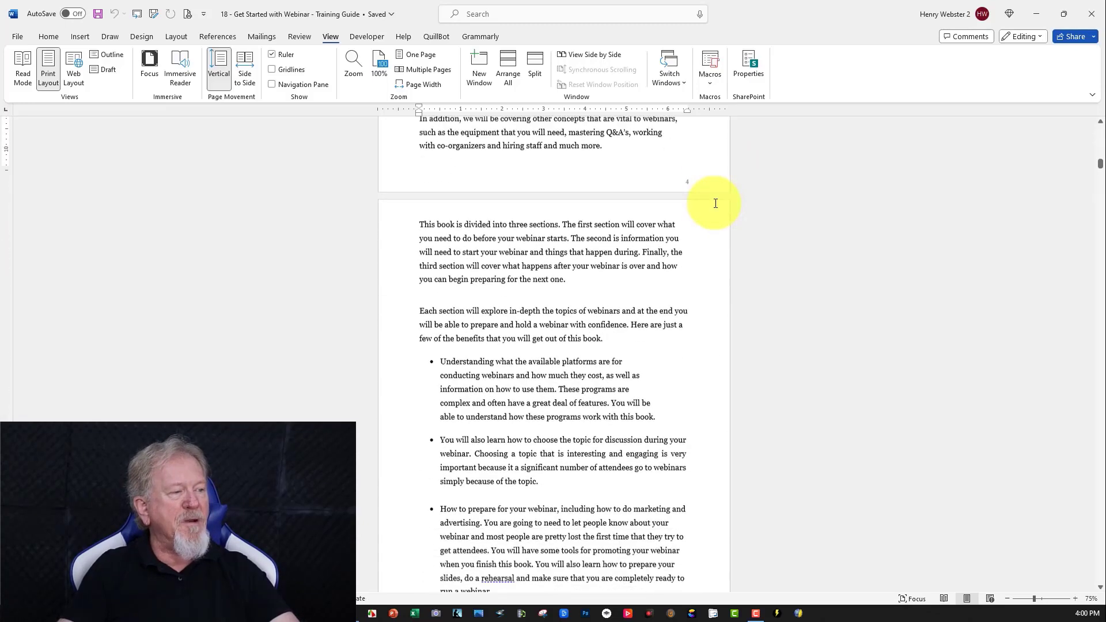
left_click_drag(419, 203, 685, 565)
scroll(664, 326, "down", 1)
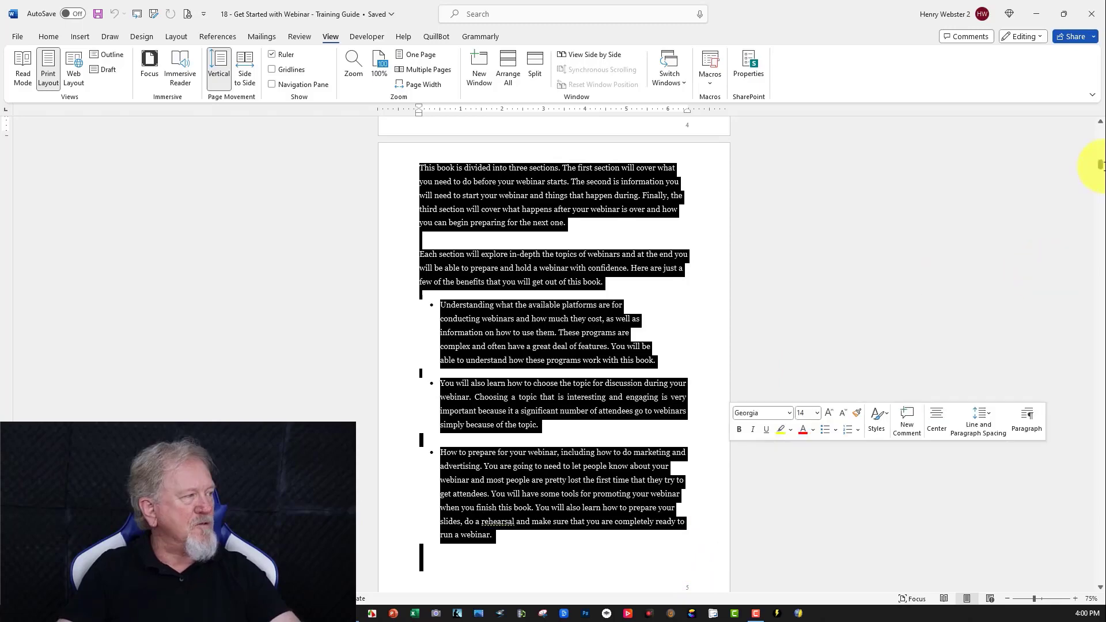
left_click(1058, 178)
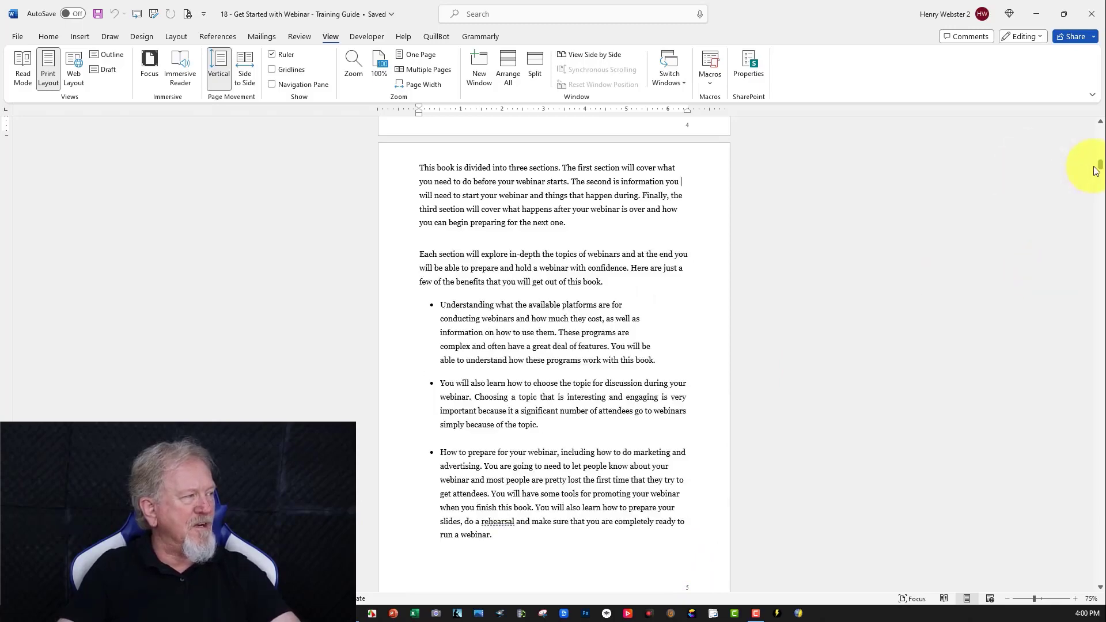
Copy all the text on page 14 of the guide and return to the Rephrasely page in the browser.
left_click_drag(1101, 167, 1087, 242)
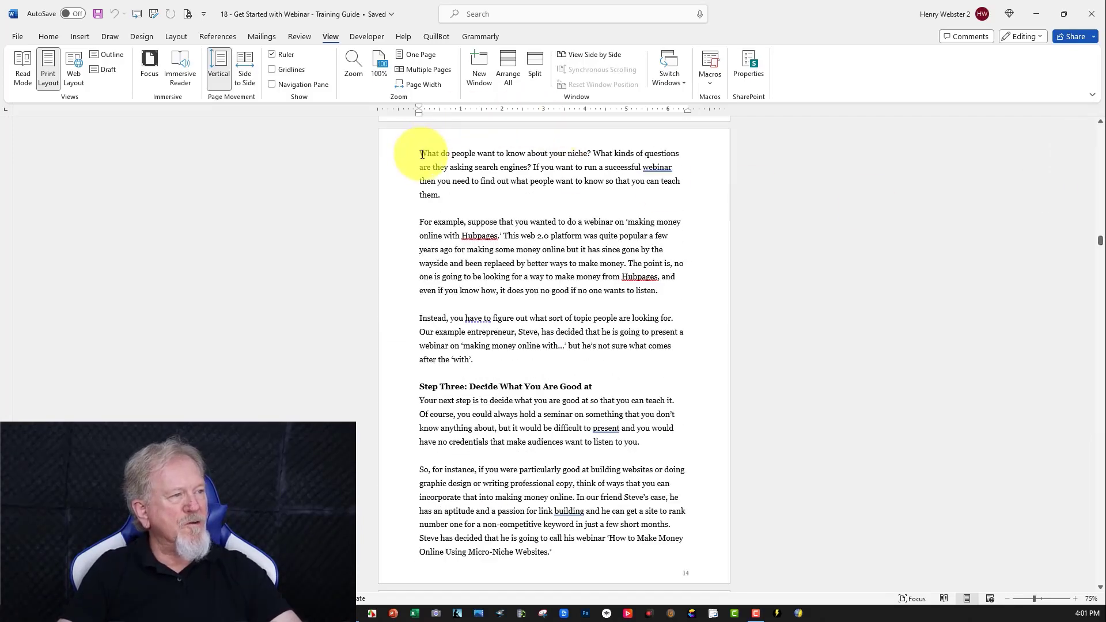
left_click_drag(420, 154, 554, 552)
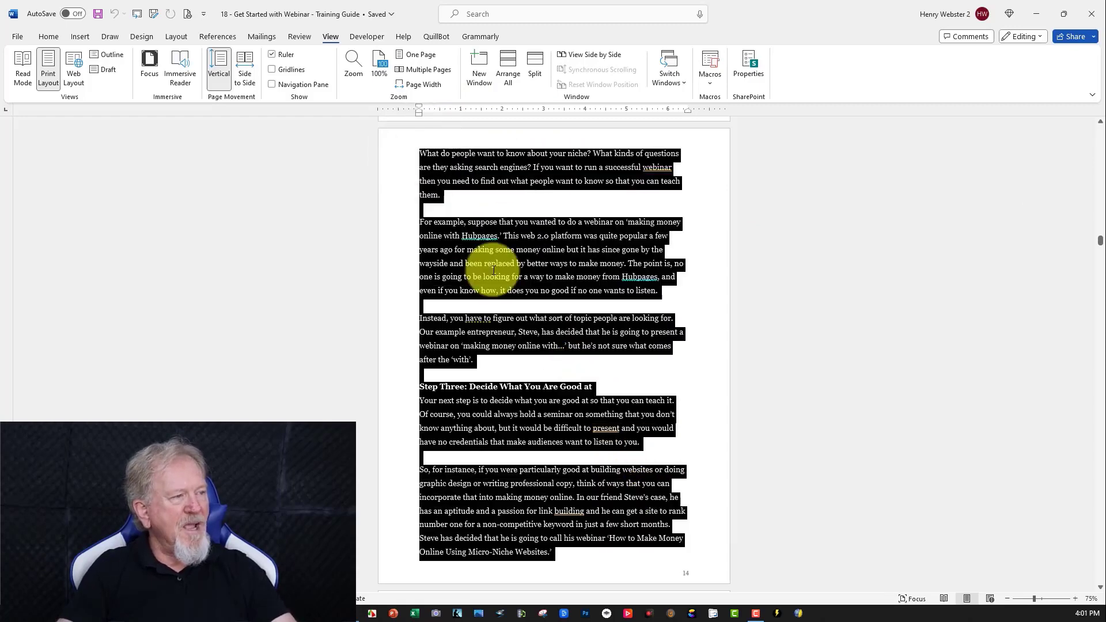
right_click(546, 237)
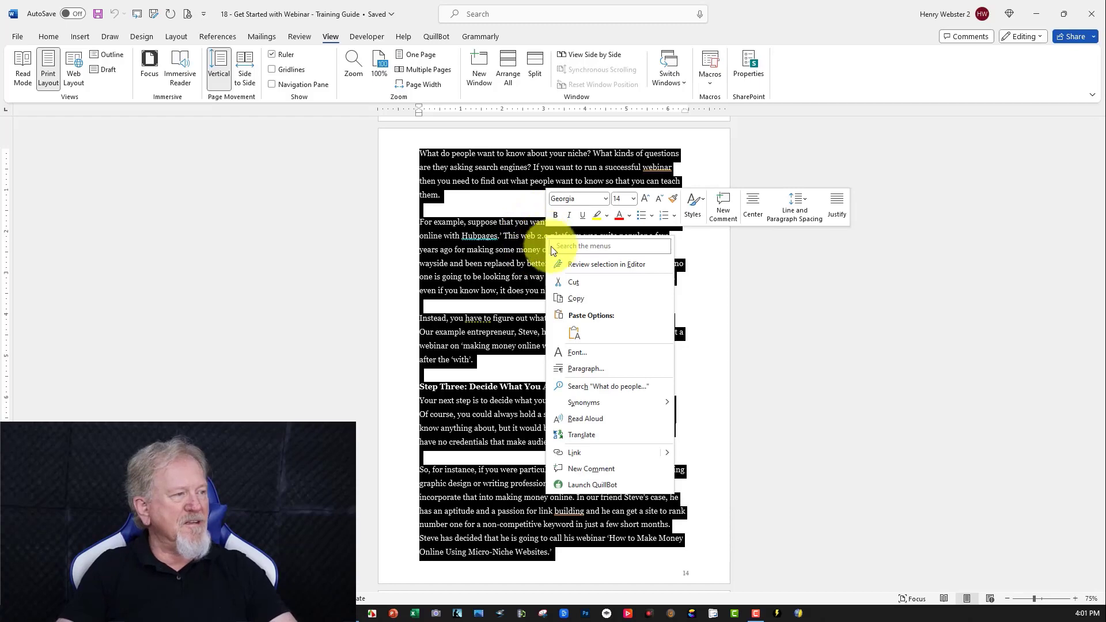
left_click(576, 298)
left_click(1036, 14)
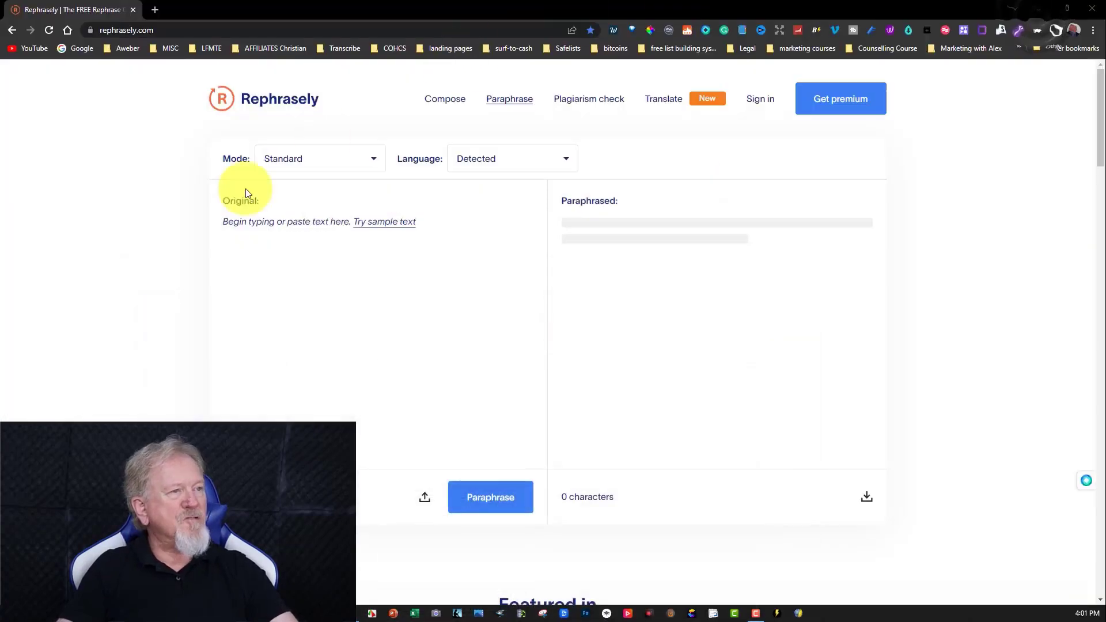
Paste the copied page text as the original and paraphrase it in Standard mode with the detected language.
left_click(224, 223)
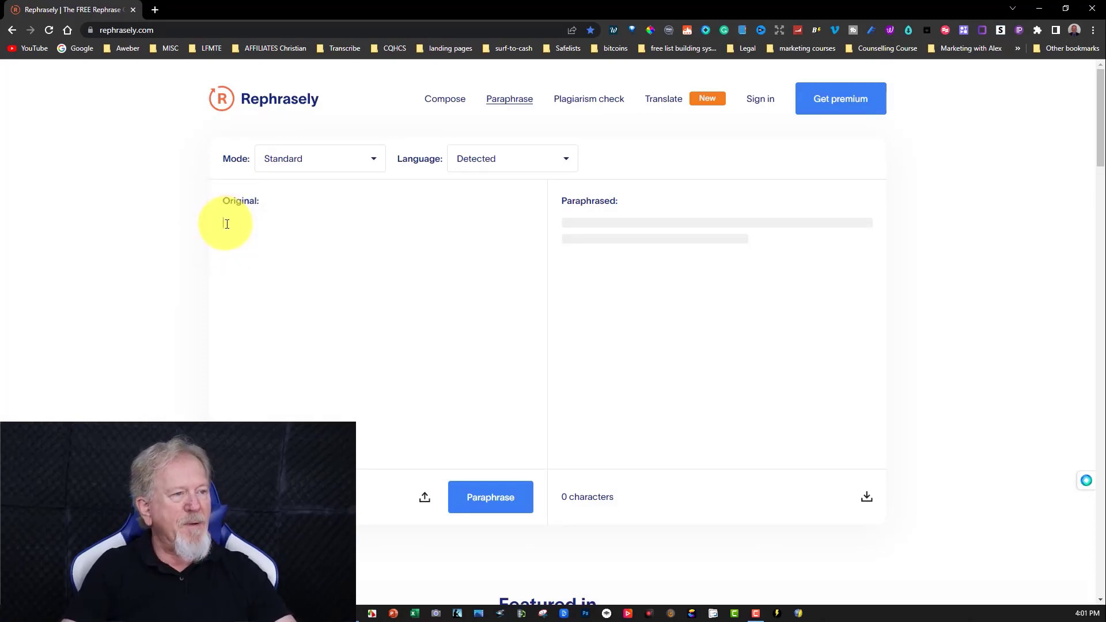
key("ctrl+v")
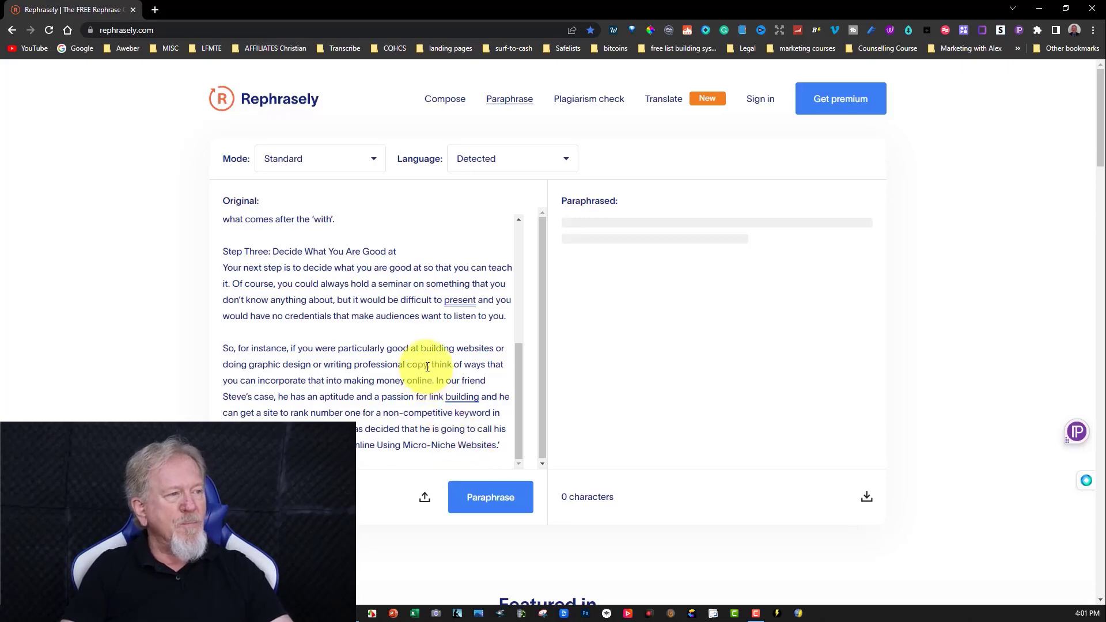
scroll(379, 303, "up", 5)
left_click(489, 500)
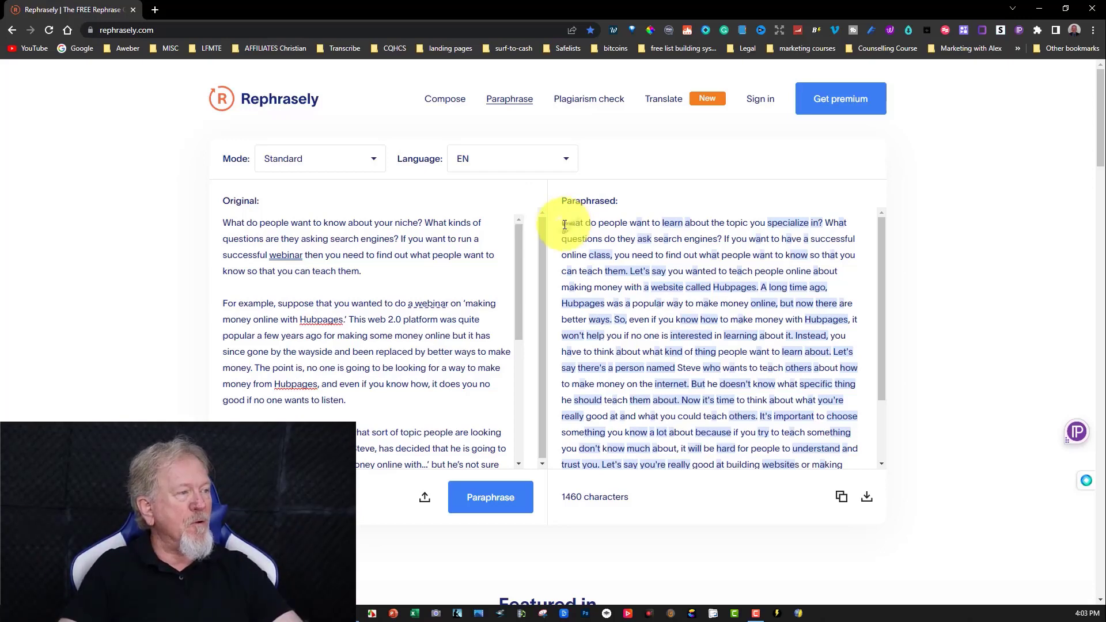
left_click_drag(564, 224, 864, 516)
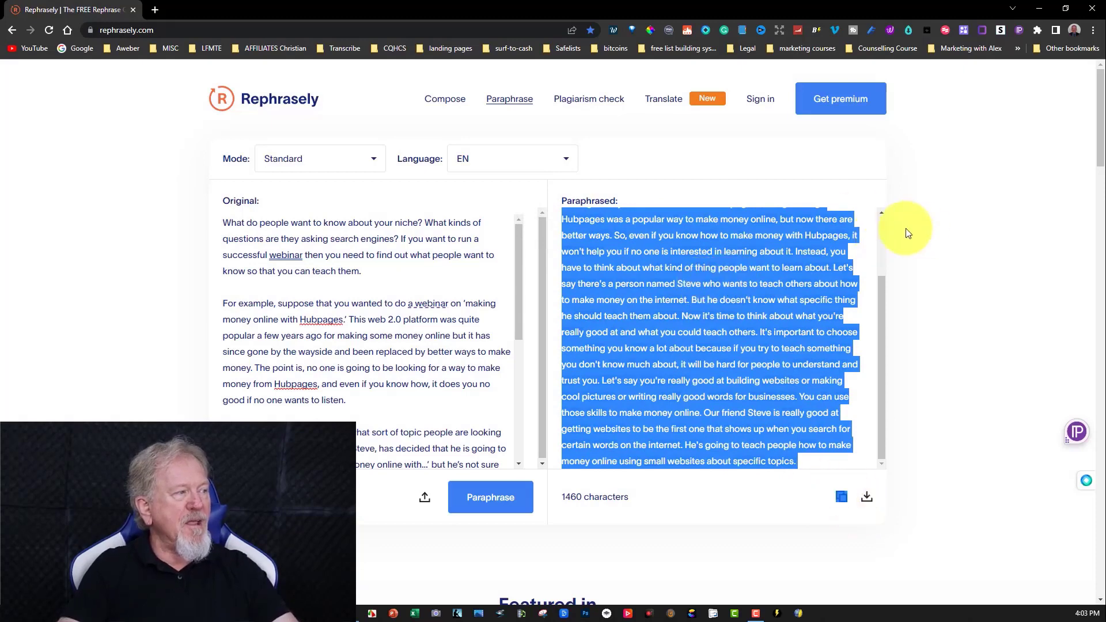
left_click(868, 258)
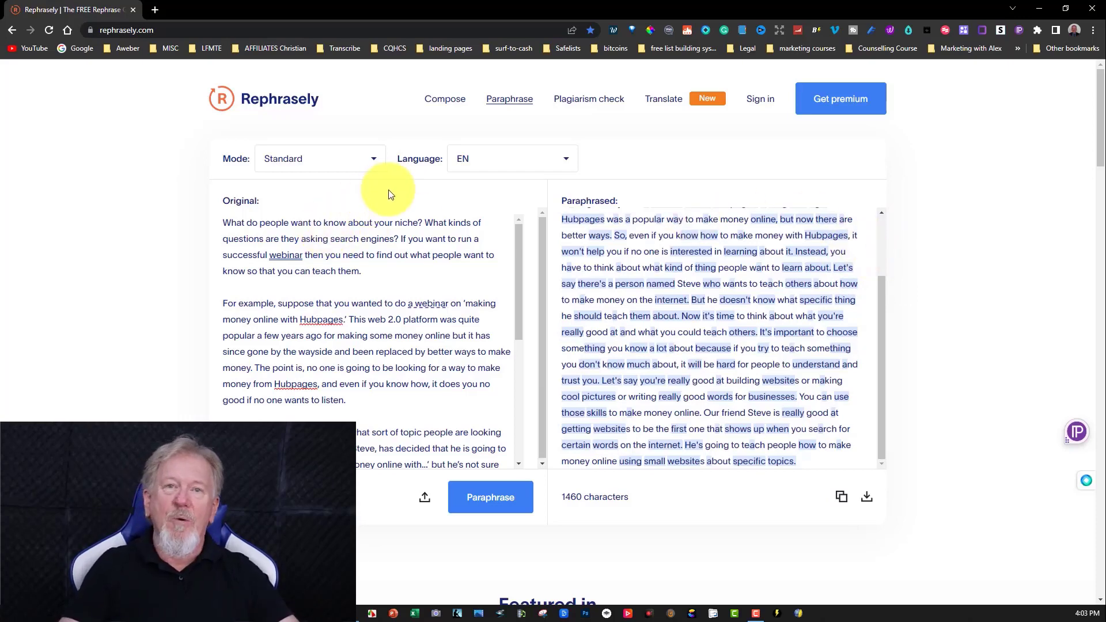
Set the output language to French - FR and paraphrase the same text again.
left_click(565, 162)
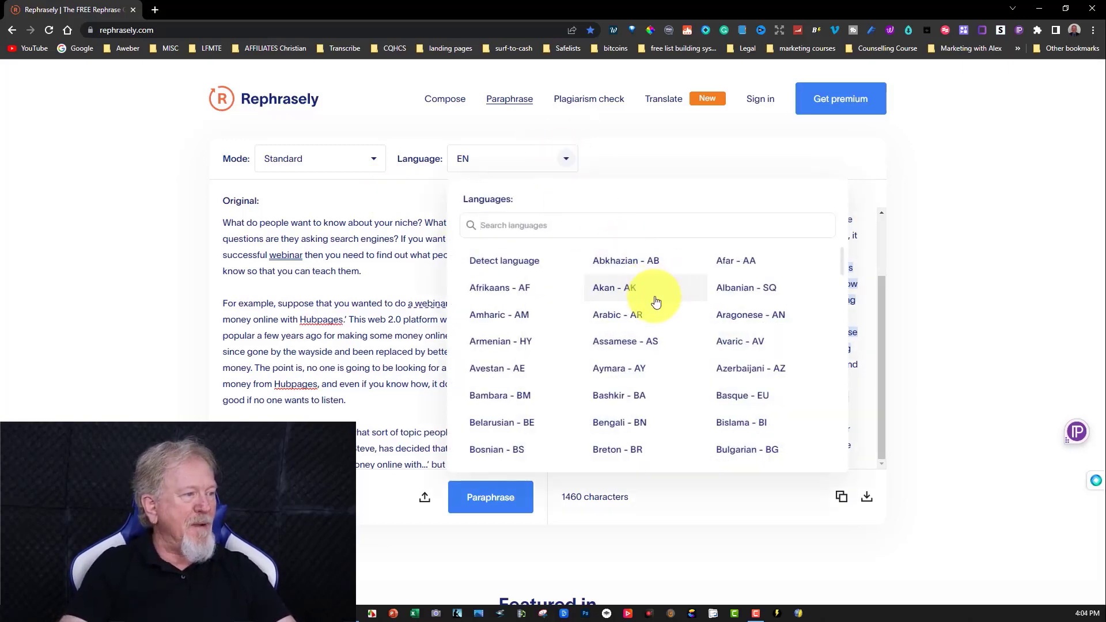
scroll(656, 299, "down", 3)
scroll(660, 296, "down", 2)
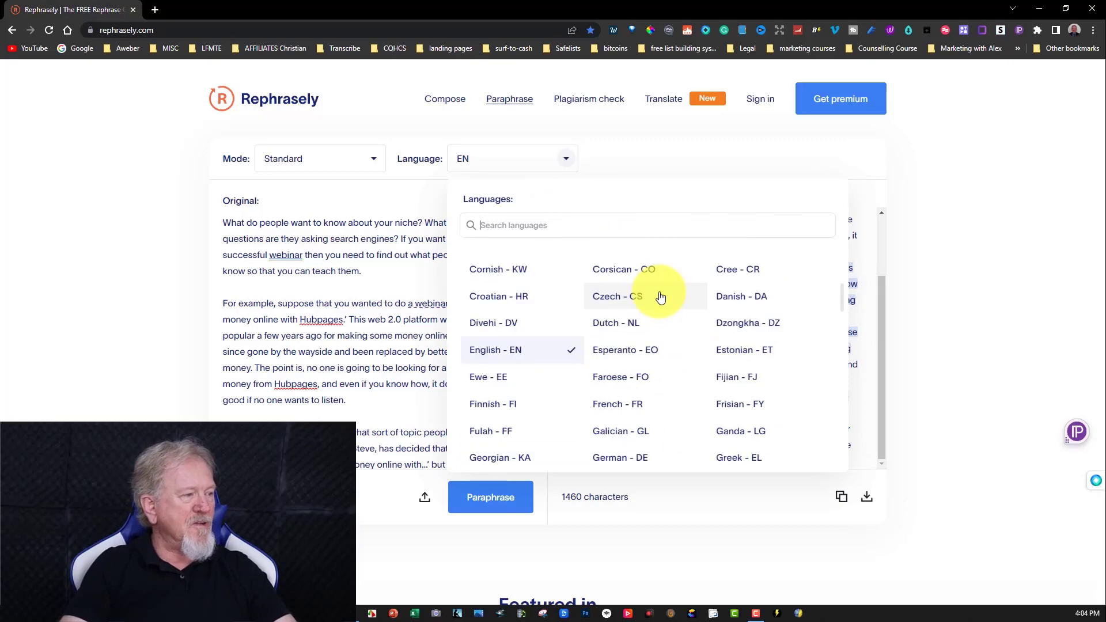
left_click(606, 403)
left_click(483, 503)
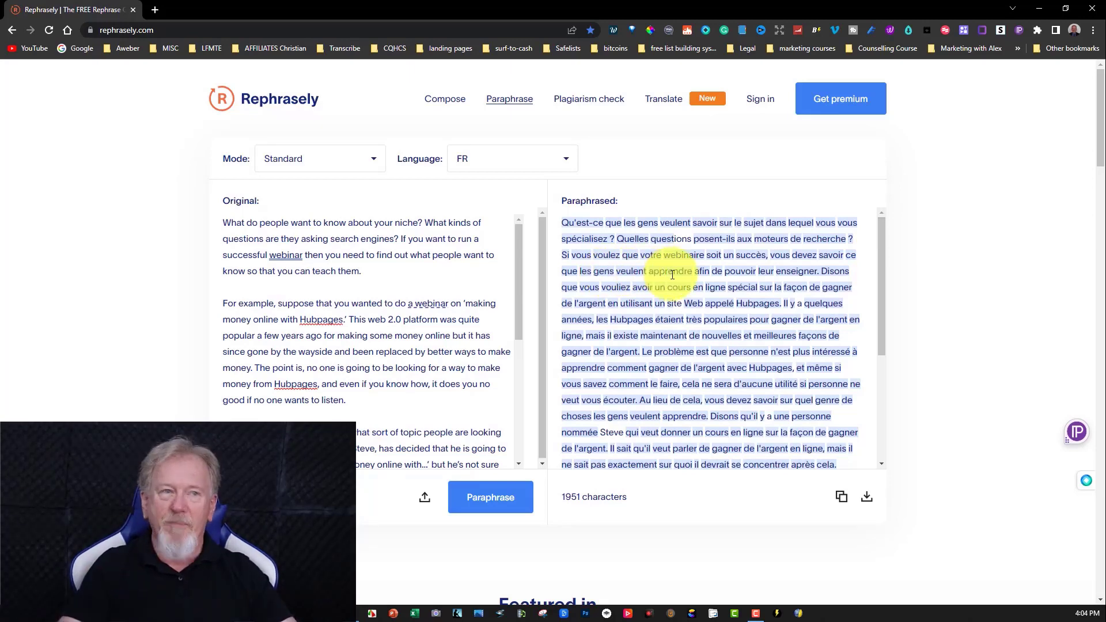
left_click_drag(882, 250, 876, 216)
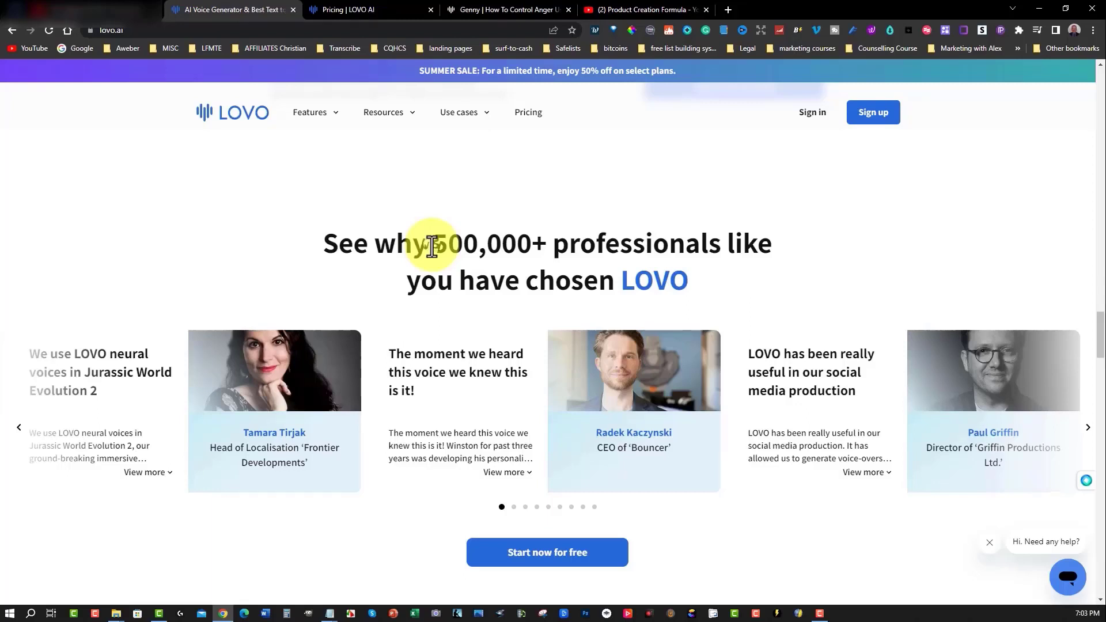
Look over the LOVO website's 500,000+ professionals claim, its features and its use cases.
left_click_drag(432, 245, 526, 241)
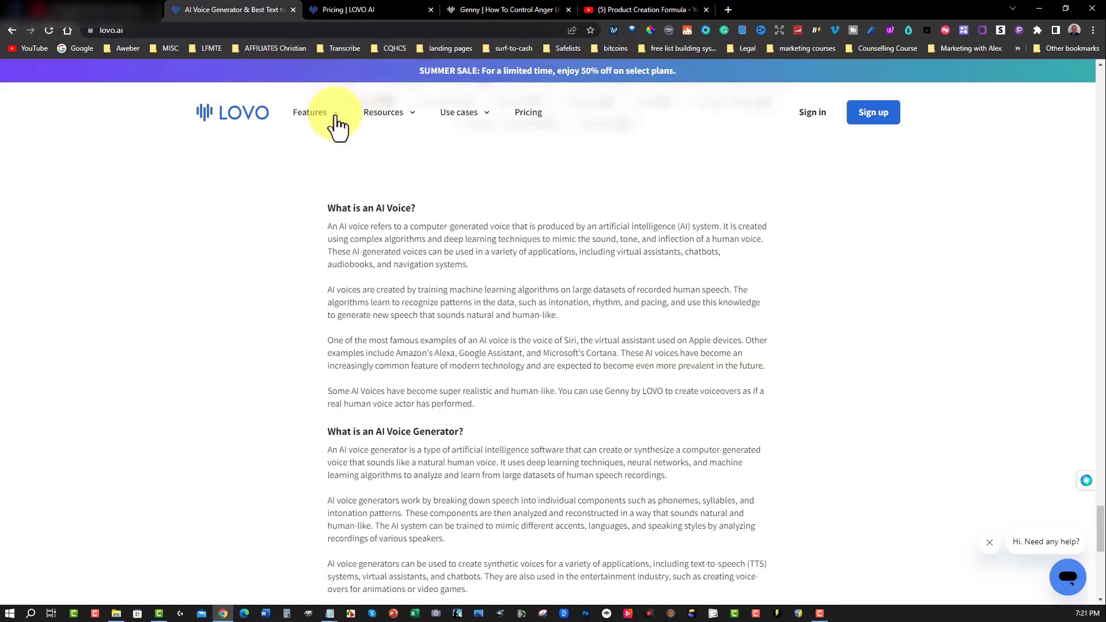
left_click(335, 116)
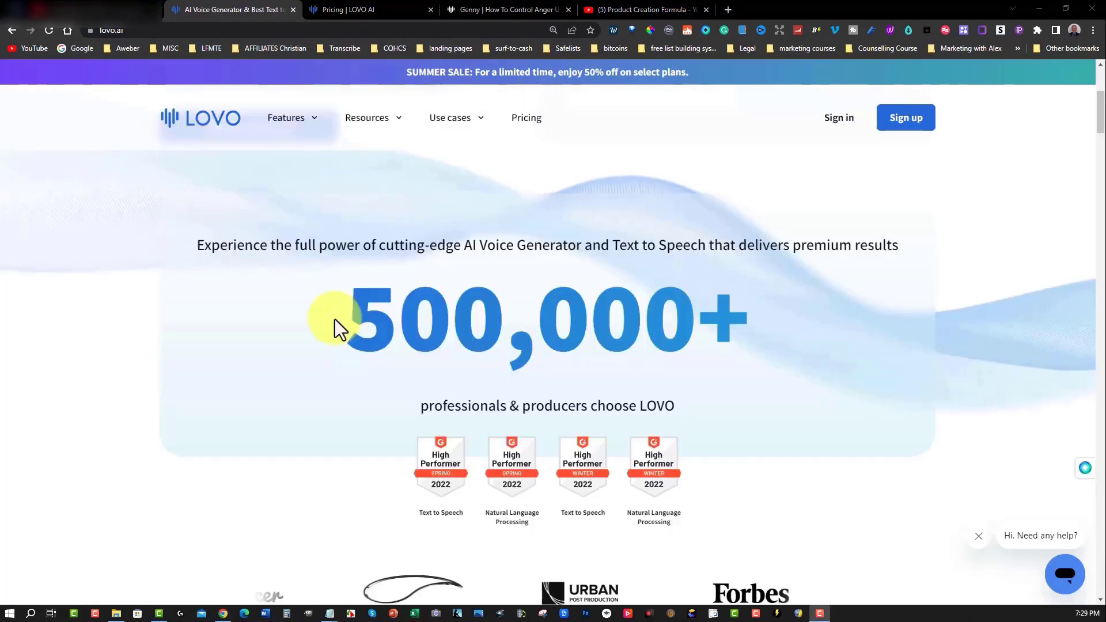
left_click_drag(332, 318, 685, 319)
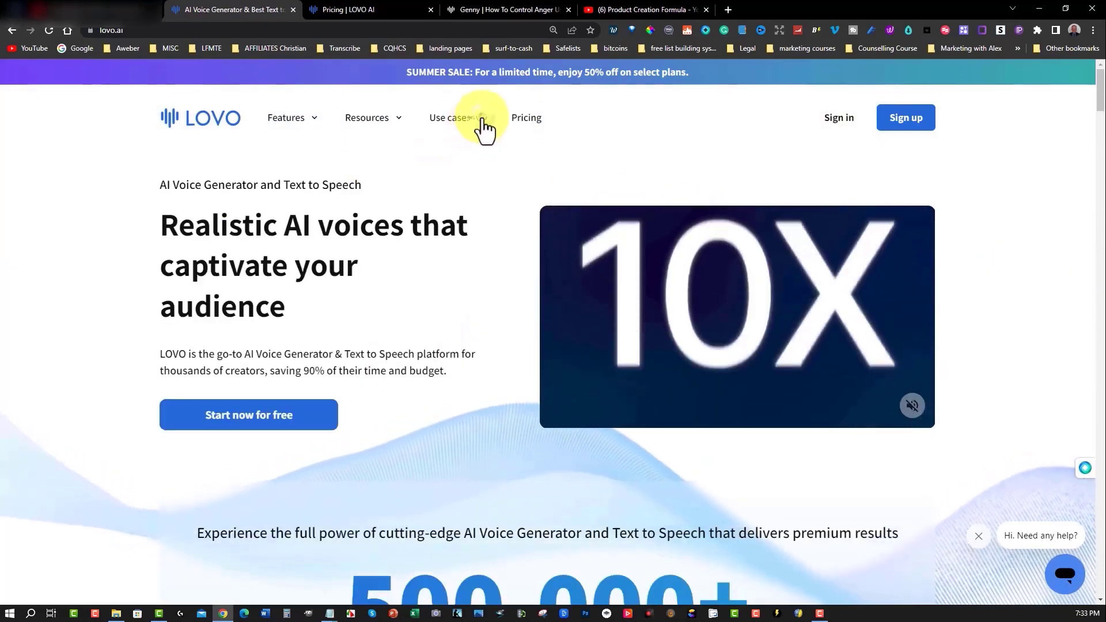
left_click(482, 124)
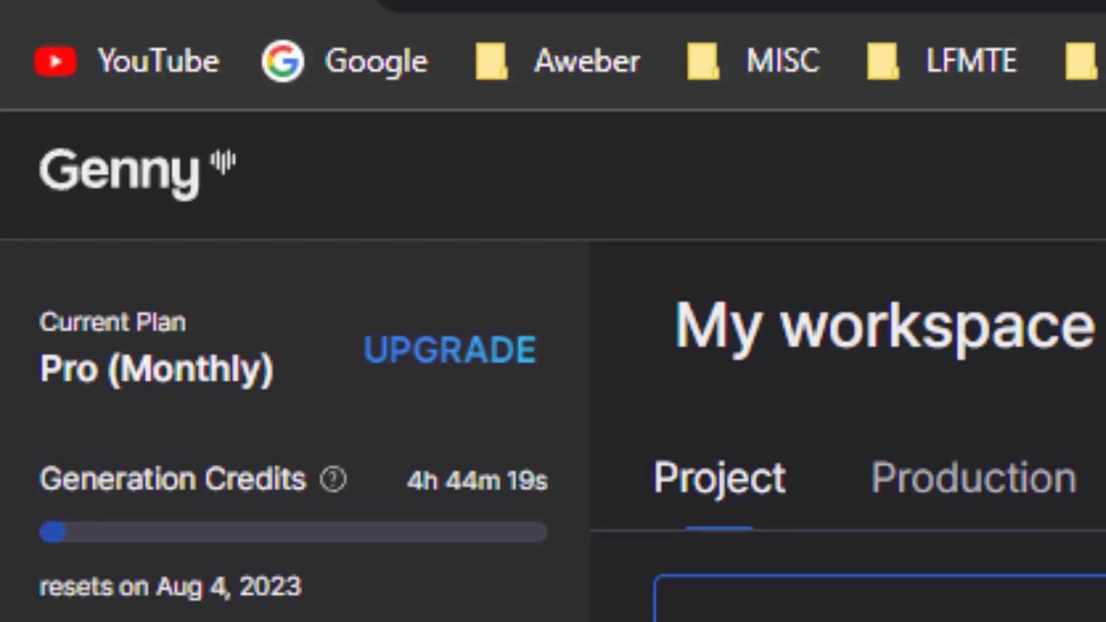
Explore the Genny workspace and AI Writer, and browse the Global Voice languages and the Premium Voice catalogue.
left_click(234, 229)
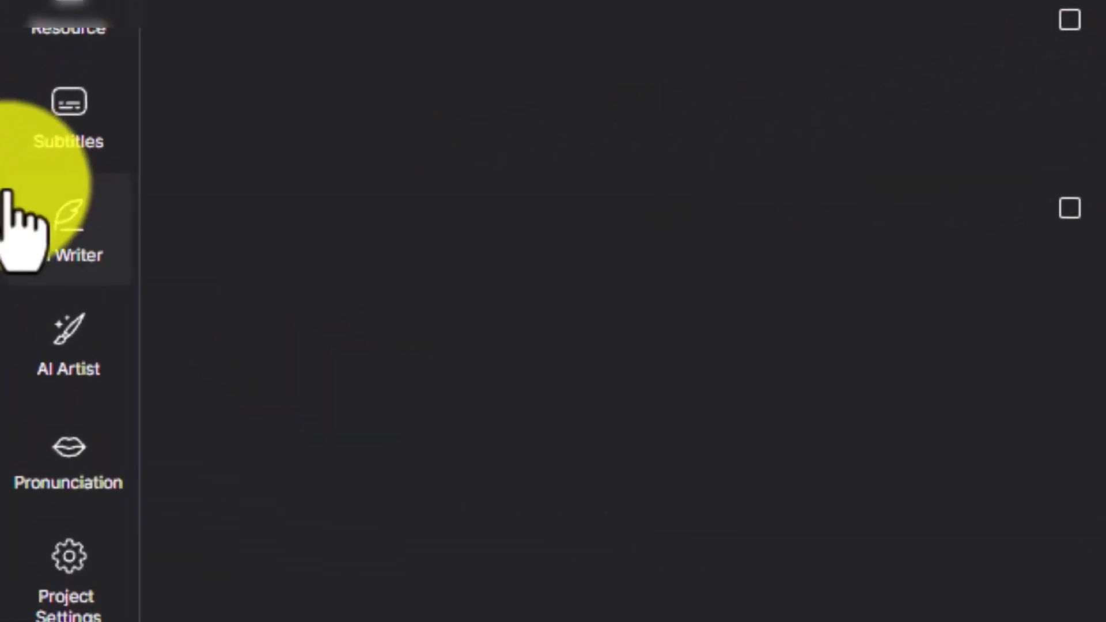
left_click(77, 219)
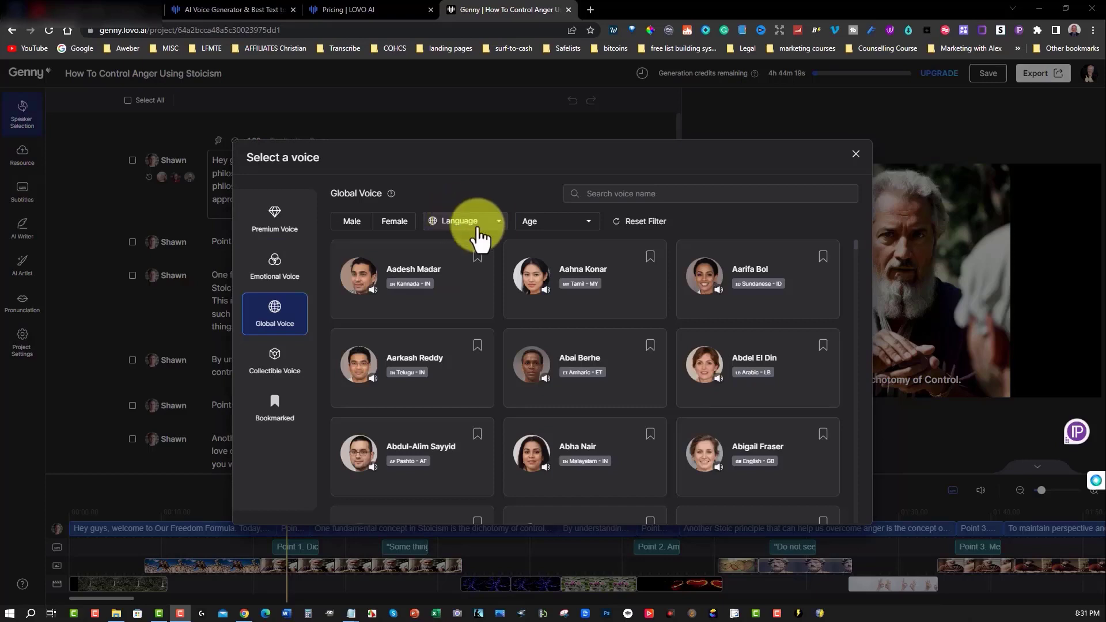
left_click(500, 222)
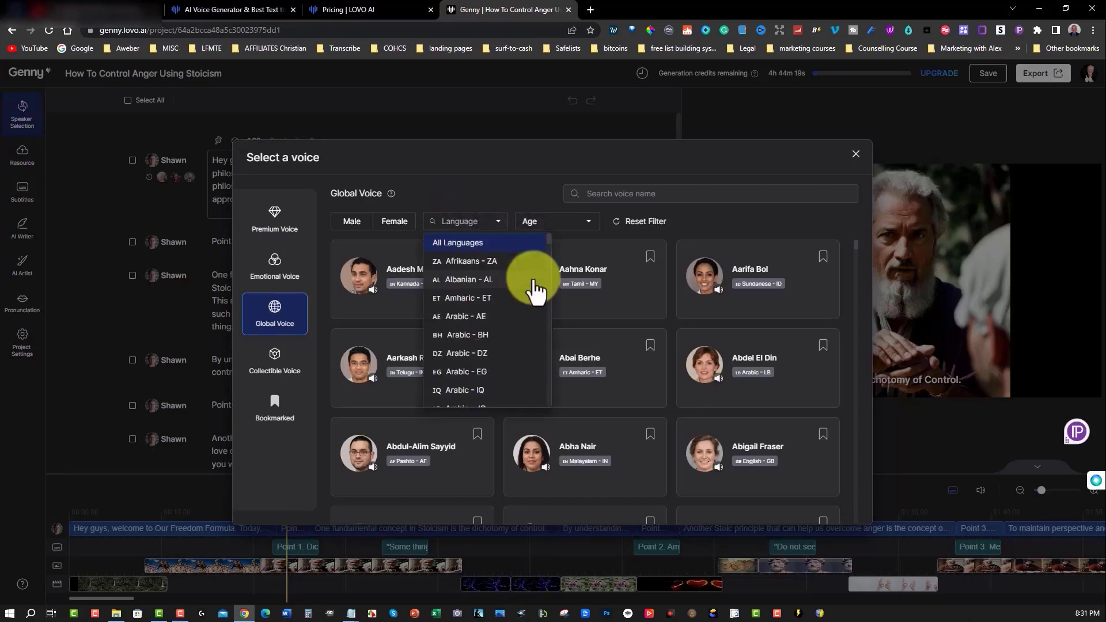
scroll(533, 276, "down", 3)
scroll(532, 285, "down", 15)
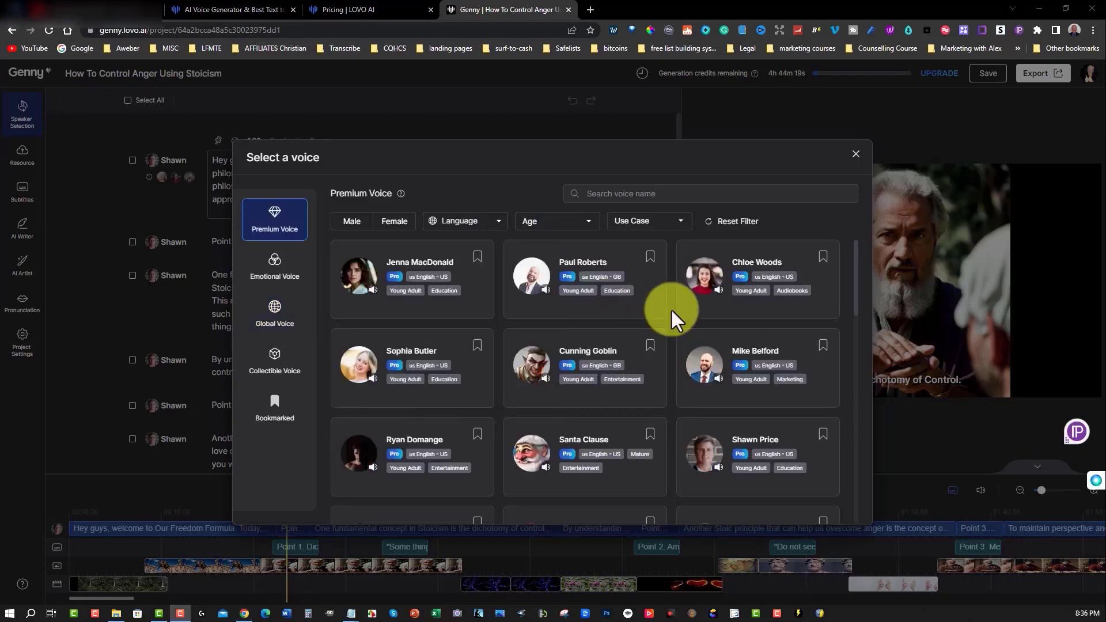
scroll(670, 314, "down", 10)
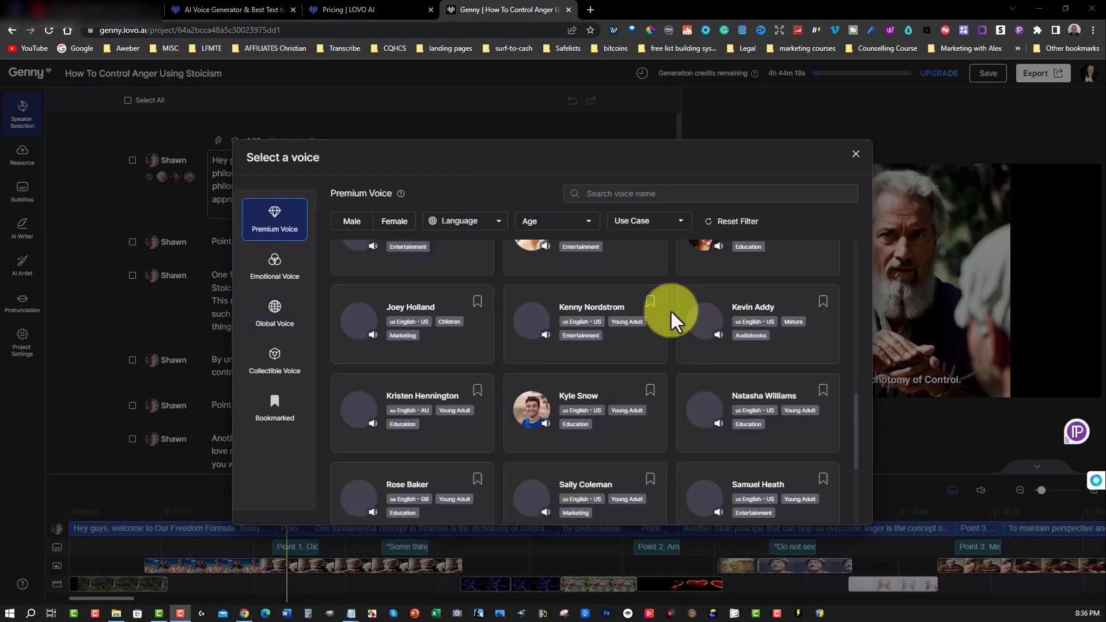
scroll(672, 321, "down", 4)
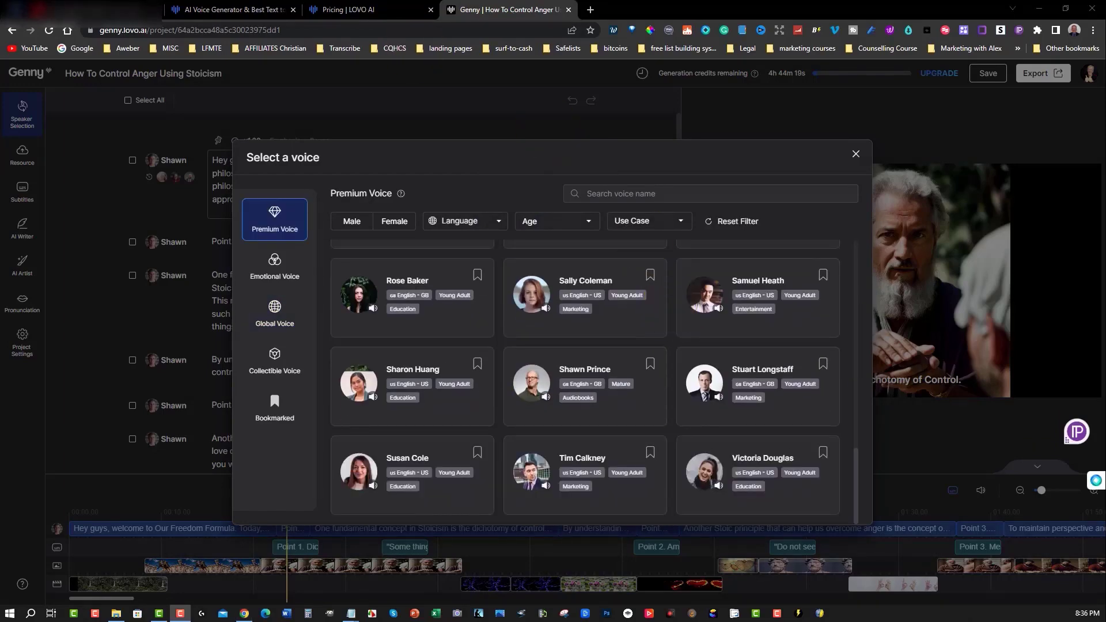
left_click(275, 313)
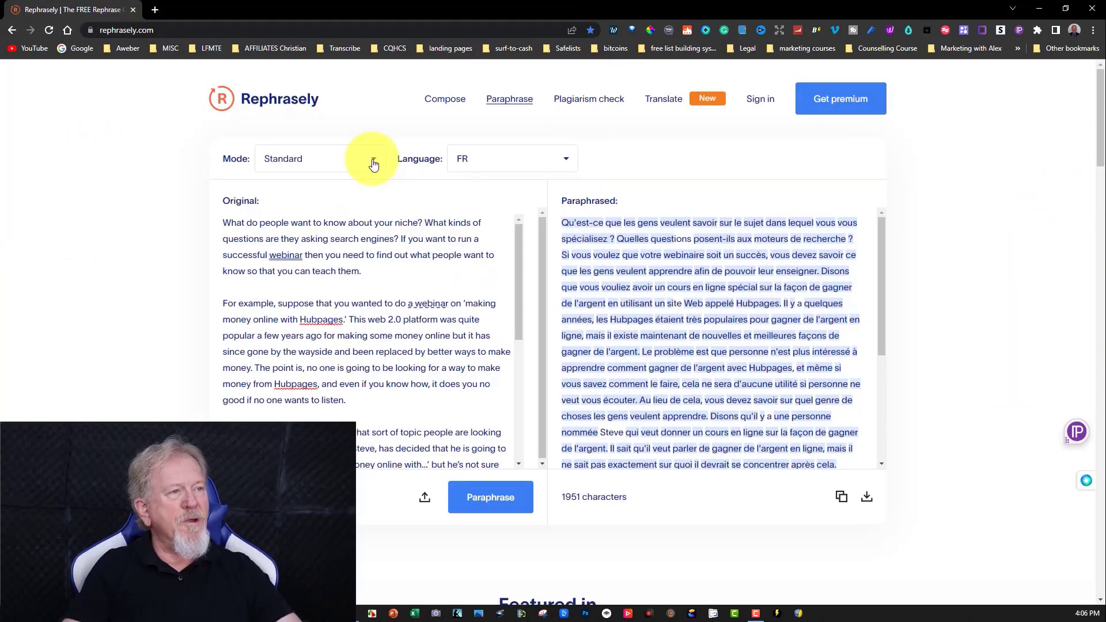
Review Rephrasely's free and premium paraphrasing modes and the pricing of its premium plans.
left_click(373, 161)
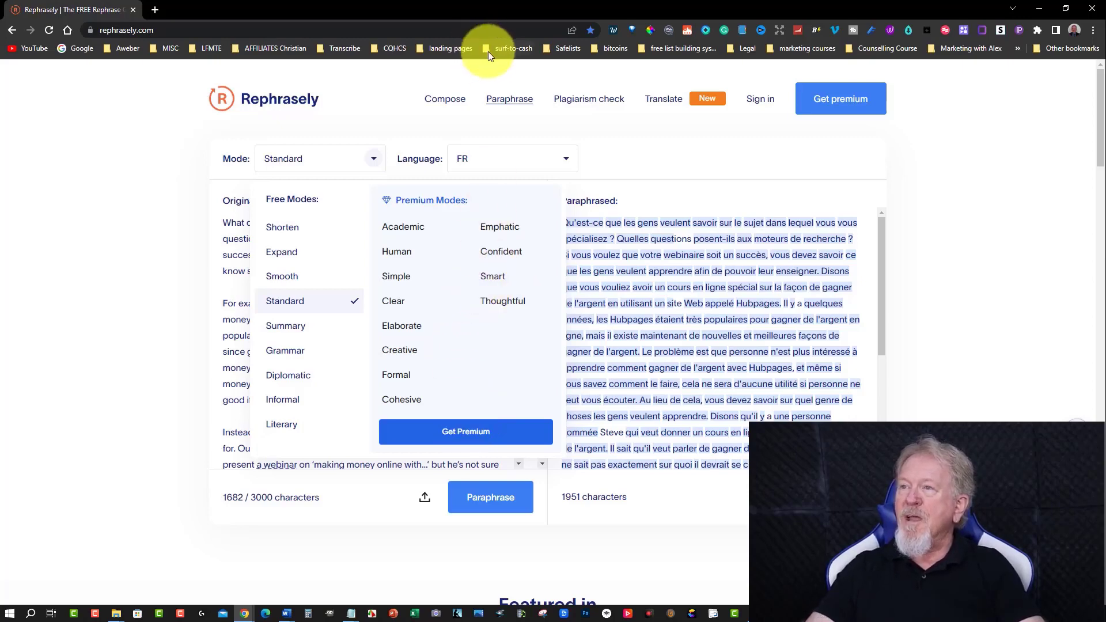
left_click(831, 102)
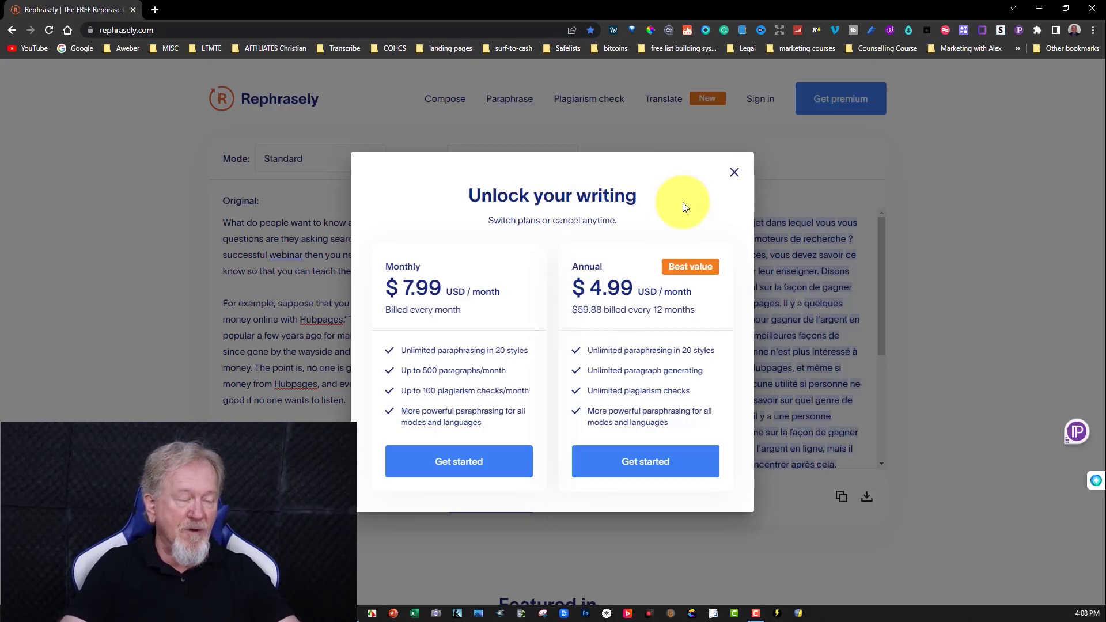
left_click(724, 179)
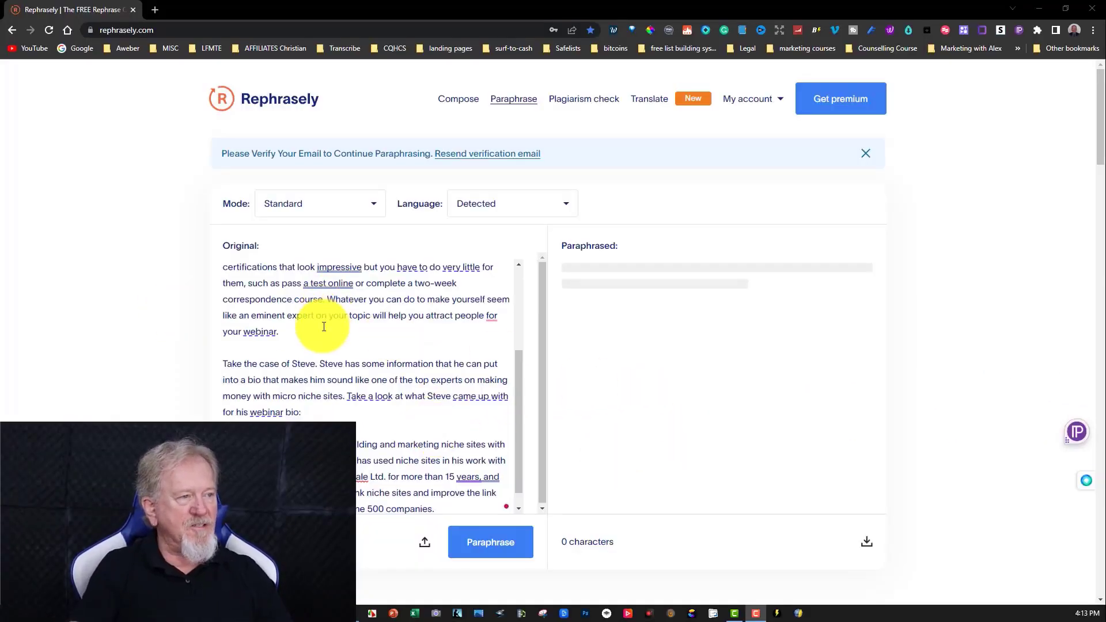
Paraphrase the "Step Four: Build up your Expertise" text in Standard mode with the detected language, and compare the rewrite with the original.
scroll(282, 310, "up", 1)
scroll(271, 306, "up", 2)
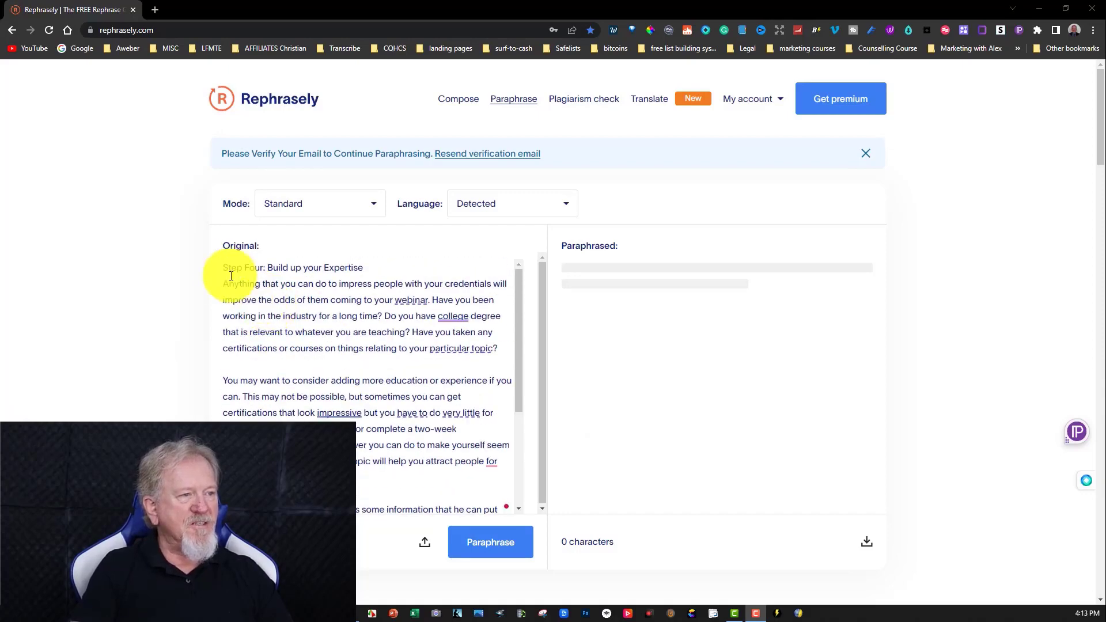
scroll(226, 268, "down", 3)
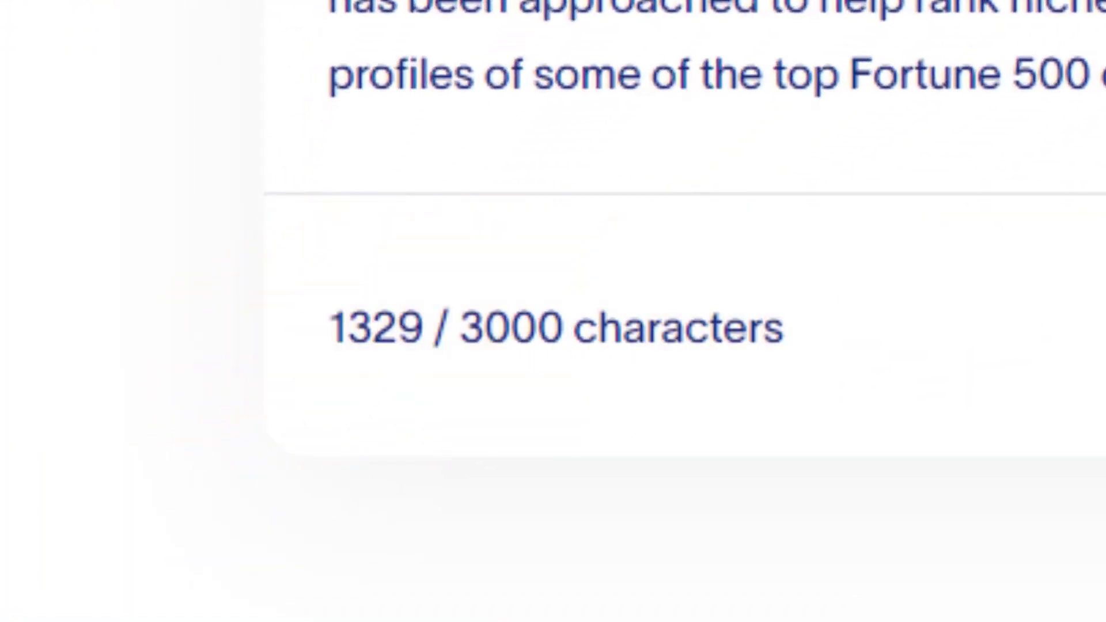
left_click(1024, 442)
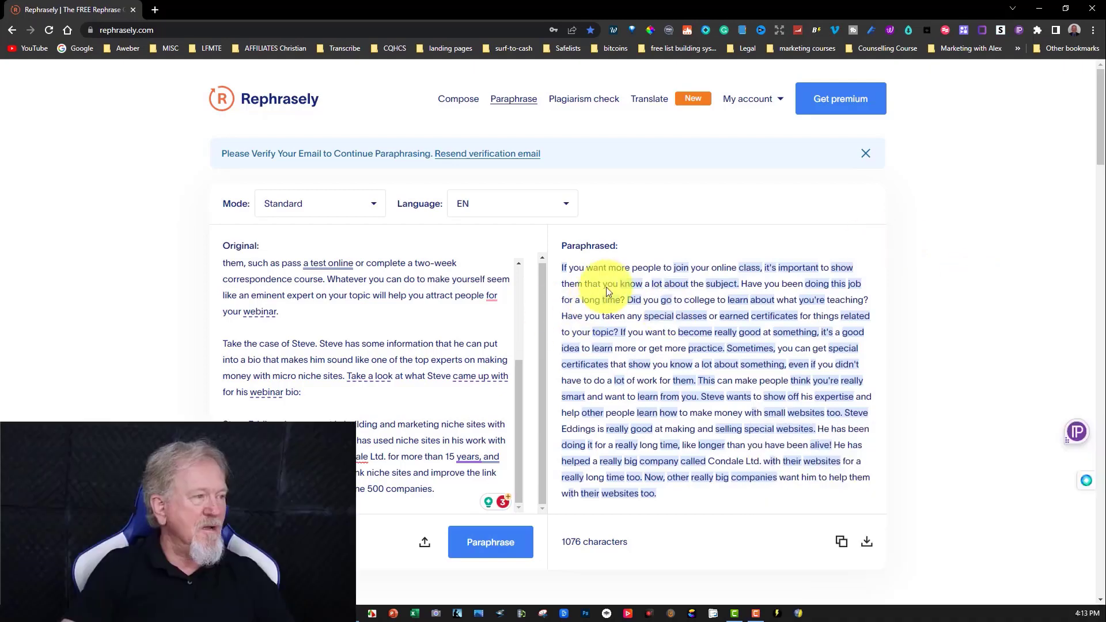
scroll(311, 321, "up", 3)
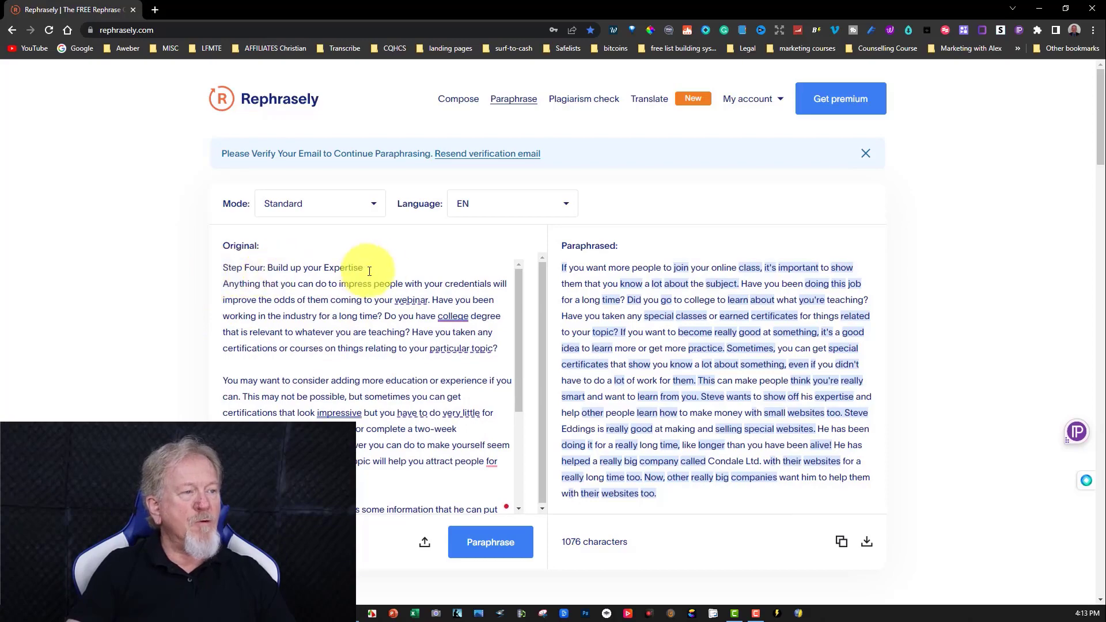
scroll(582, 281, "down", 8)
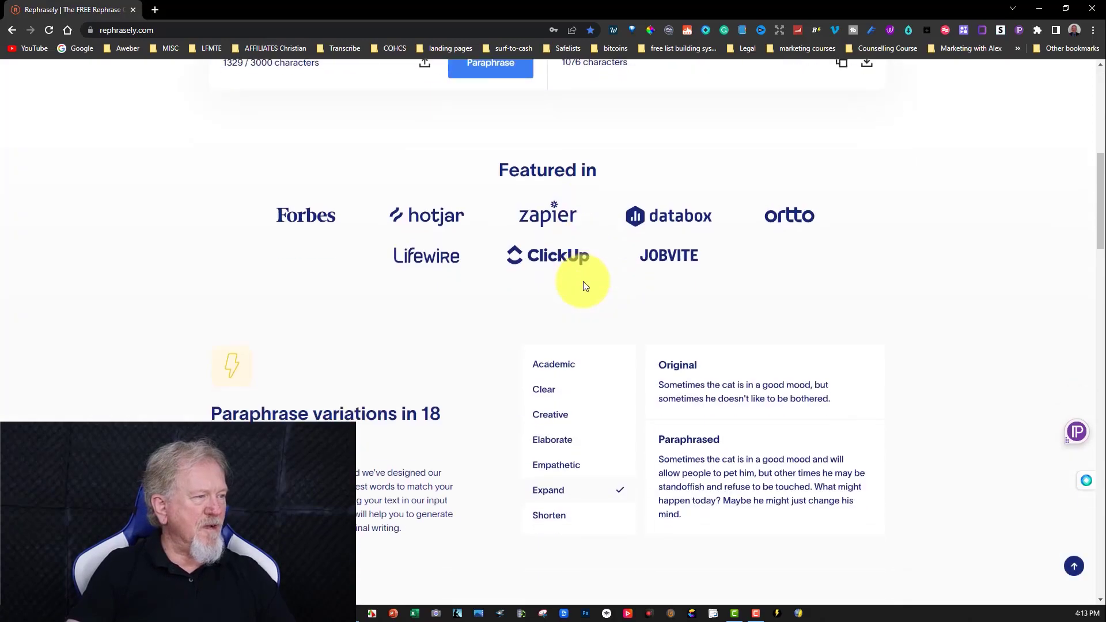
scroll(583, 281, "up", 8)
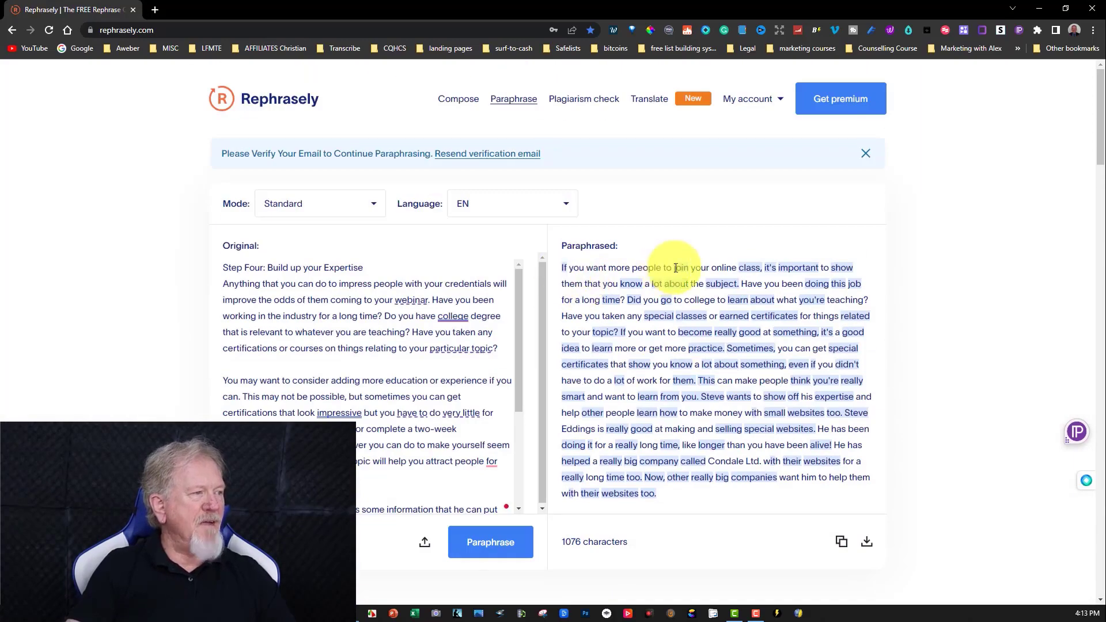